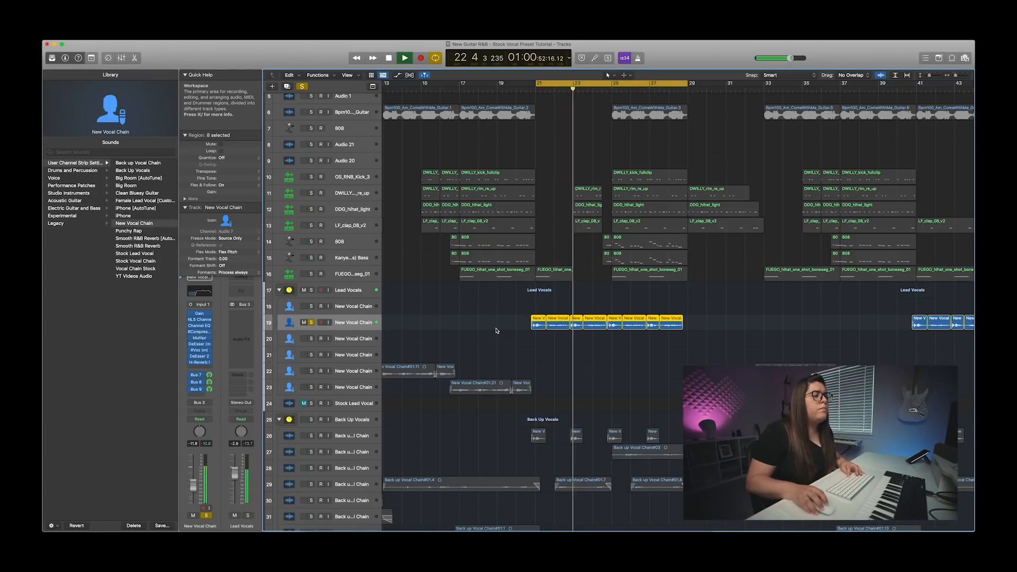
Step: Review the NLS Channel and Channel EQ plug-in settings on the soloed New Vocal Chain track, closing each one after viewing
{"action": "scroll", "coordinate": [497, 331], "scroll_direction": "down", "scroll_amount": 3}
{"action": "scroll", "coordinate": [496, 331], "scroll_direction": "down", "scroll_amount": 1}
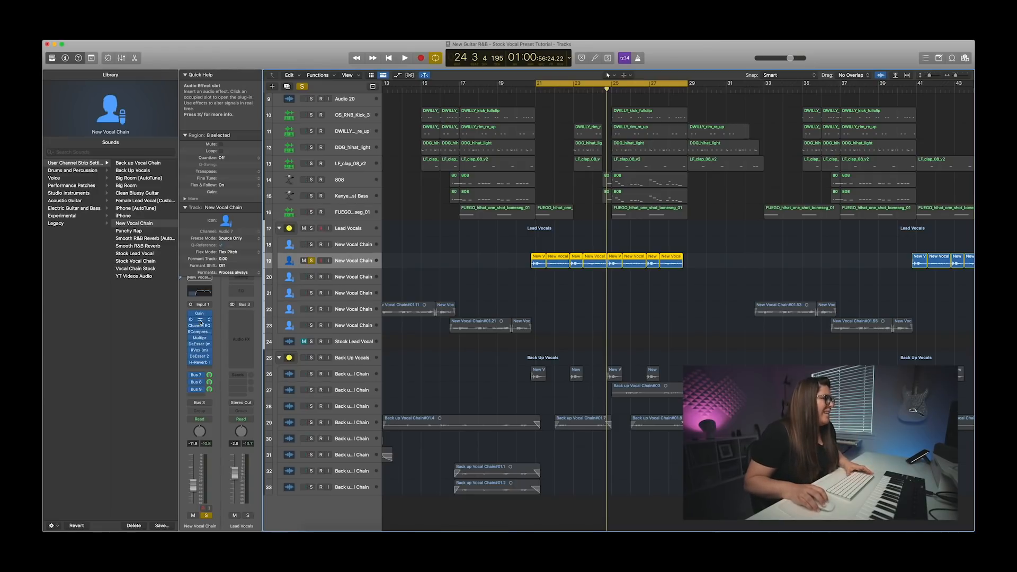
{"action": "left_click", "coordinate": [200, 320]}
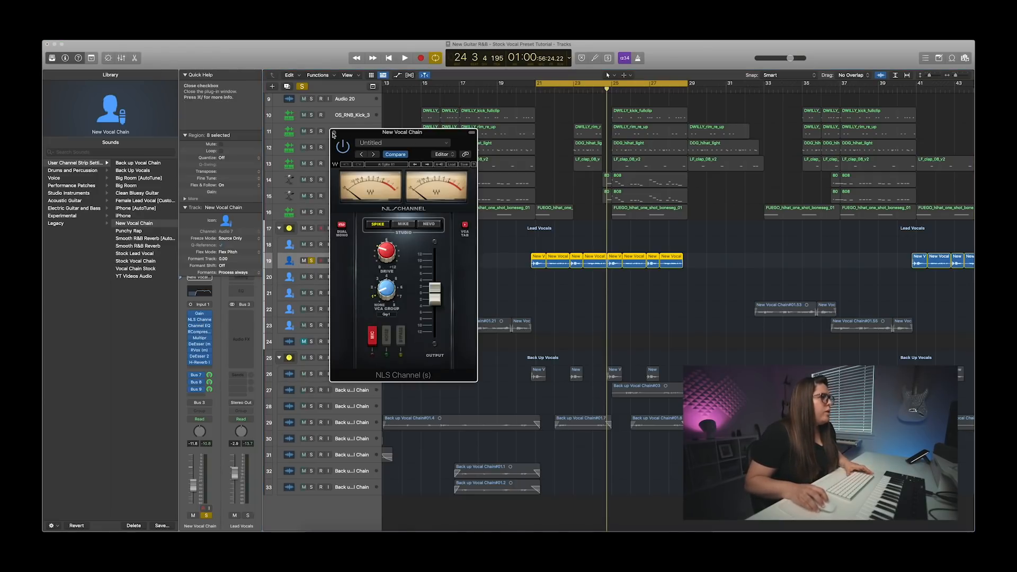
{"action": "left_click", "coordinate": [334, 133]}
{"action": "left_click", "coordinate": [200, 326]}
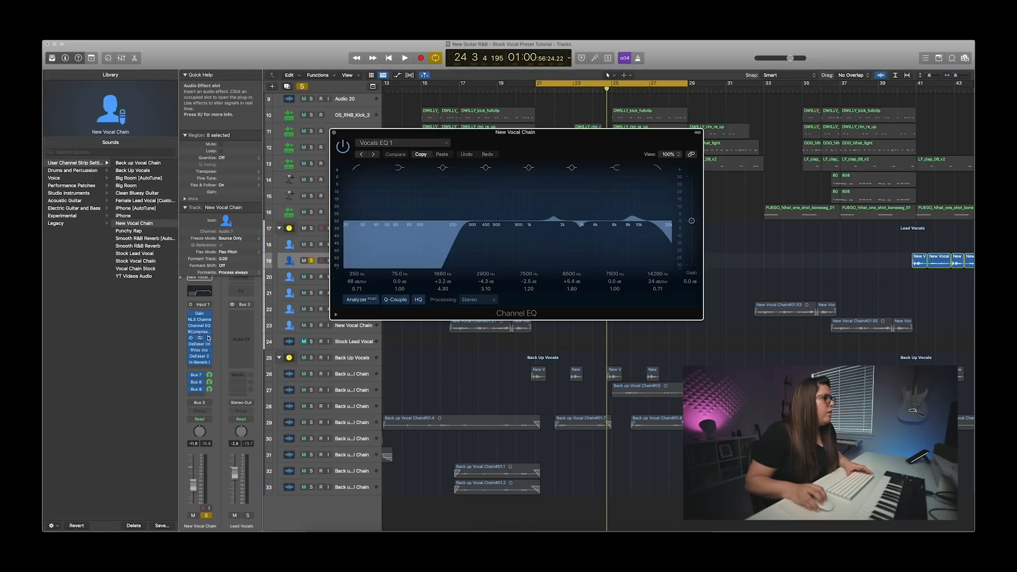
{"action": "left_click", "coordinate": [334, 133]}
Step: Review the RCompressor and Multipressor settings on the New Vocal Chain track, closing each one after viewing
{"action": "left_click", "coordinate": [201, 332]}
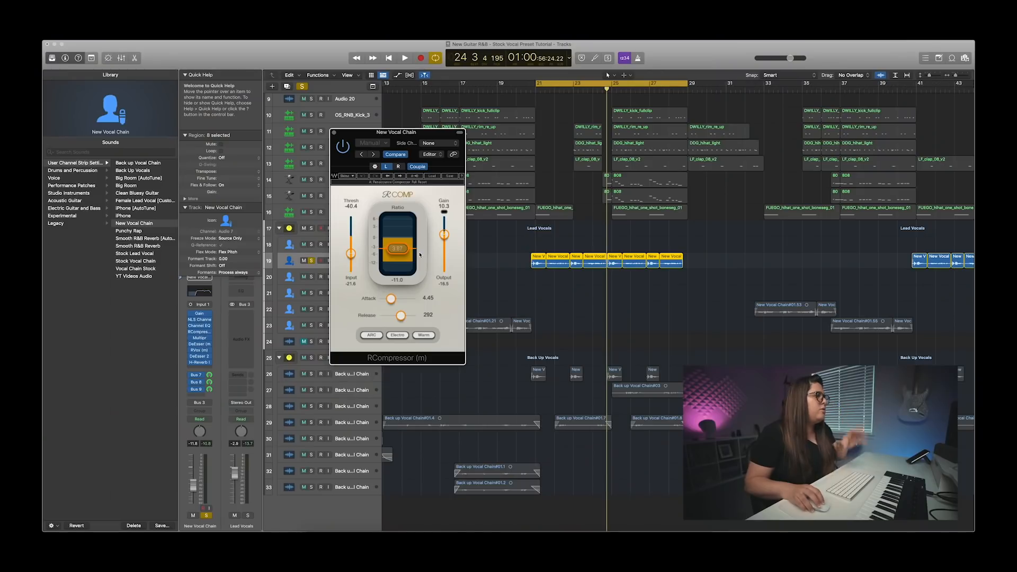
{"action": "left_click", "coordinate": [333, 133]}
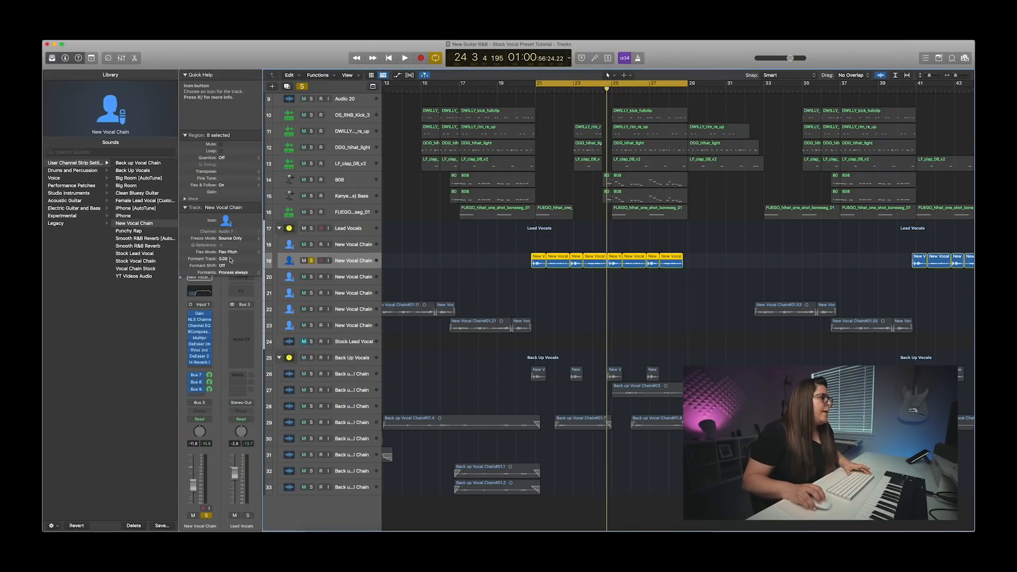
{"action": "left_click", "coordinate": [200, 332]}
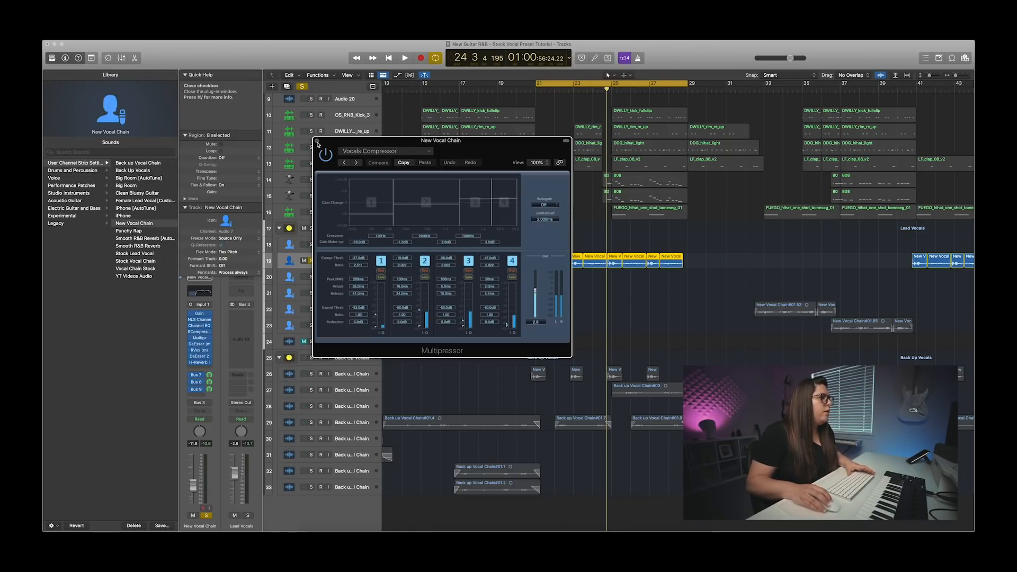
{"action": "left_click", "coordinate": [318, 142]}
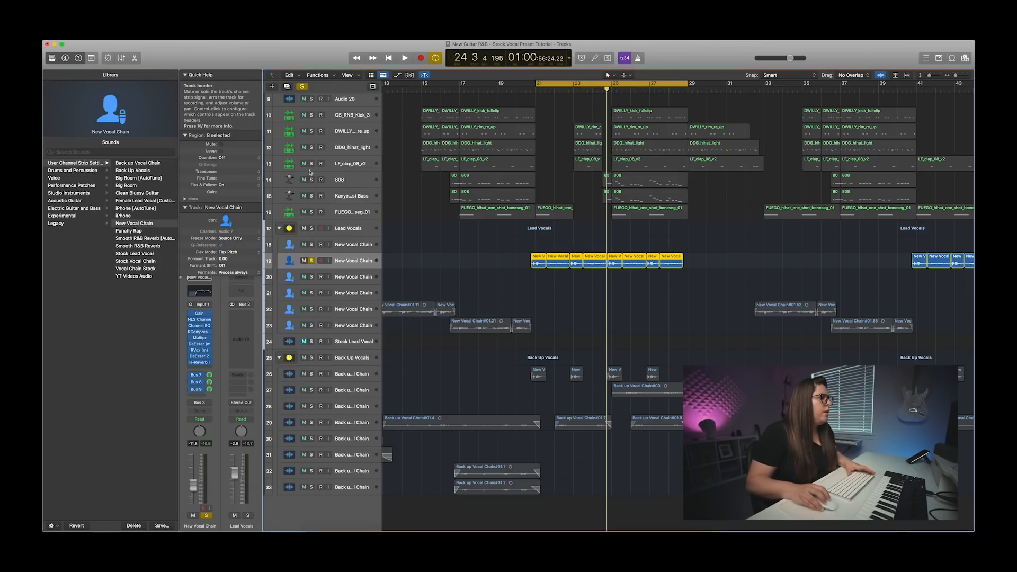
Step: Lay out the RCompressor, Multipressor and DeEsser (m) windows side by side to examine them, and hide all plug-in windows
{"action": "left_click", "coordinate": [201, 332]}
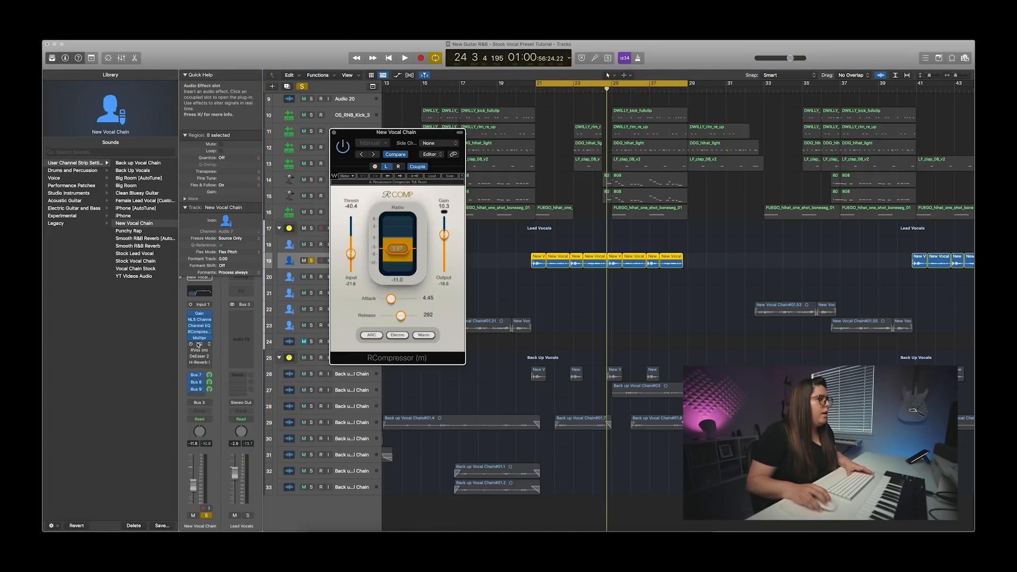
{"action": "left_click", "coordinate": [200, 341]}
{"action": "left_click_drag", "start_coordinate": [431, 135], "coordinate": [595, 132]}
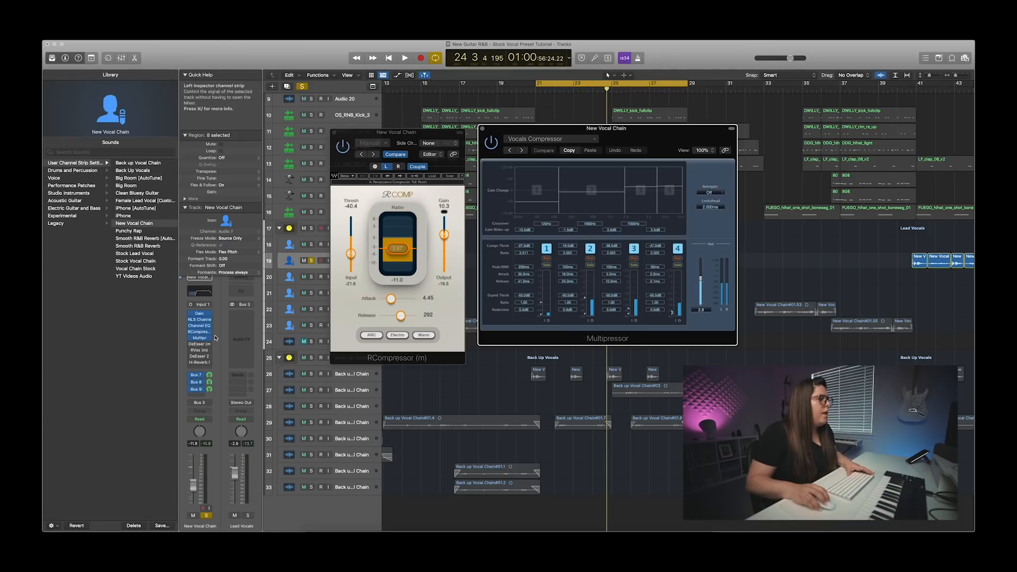
{"action": "left_click", "coordinate": [199, 345]}
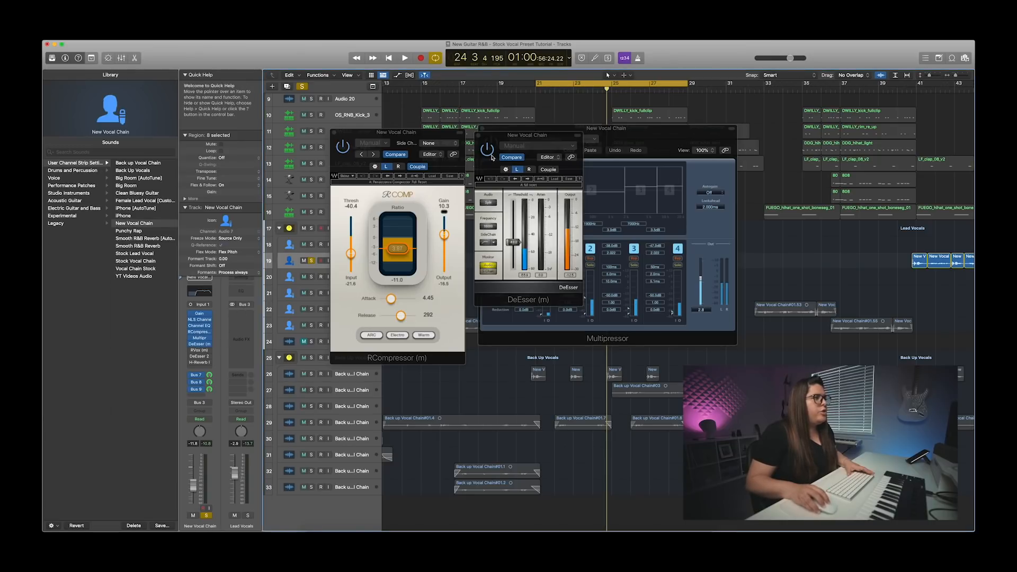
{"action": "left_click_drag", "start_coordinate": [517, 147], "coordinate": [788, 158]}
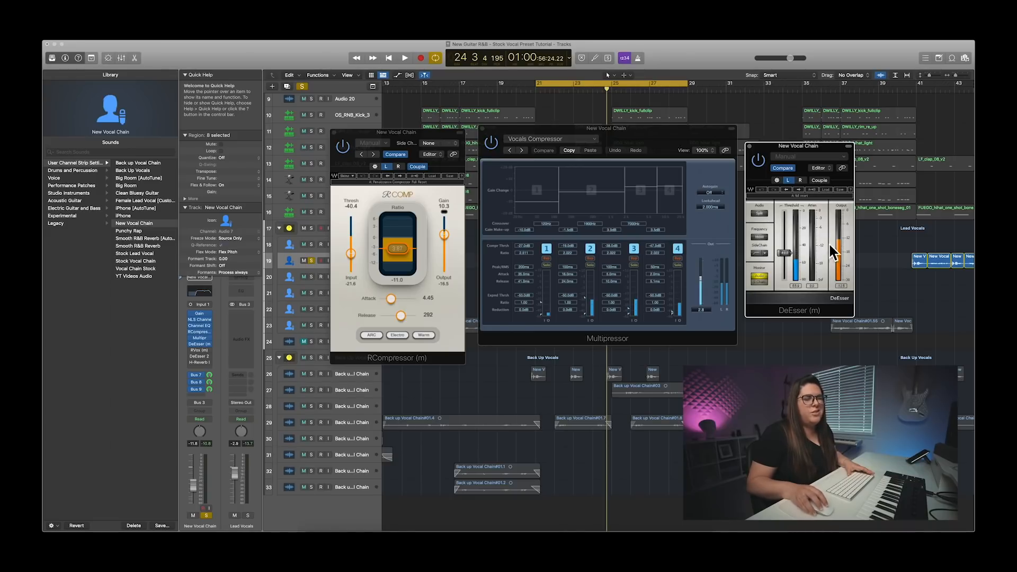
{"action": "key", "text": "v"}
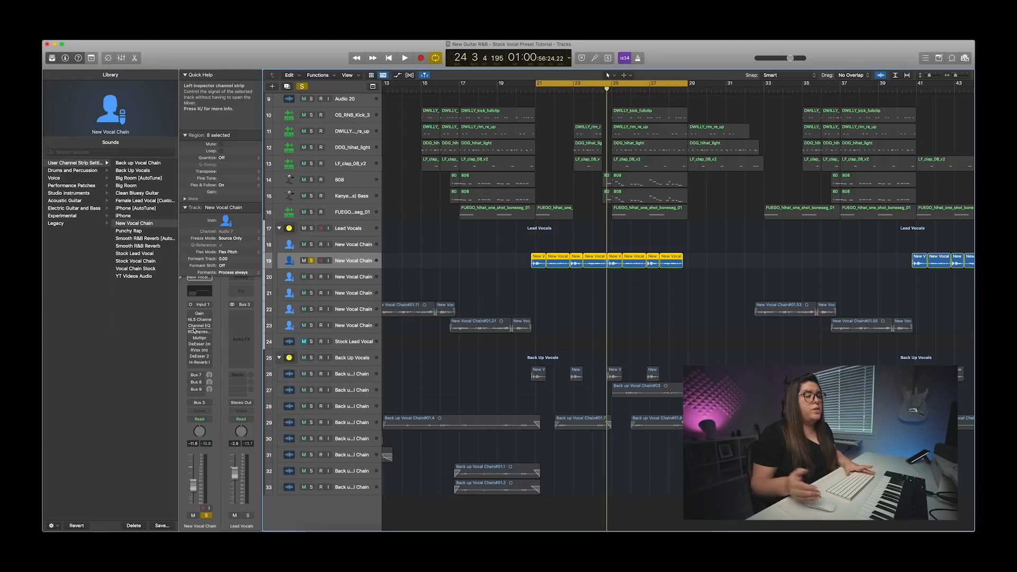
Step: Play the soloed lead vocal and close the Channel EQ window after examining its curve
{"action": "key", "text": "space"}
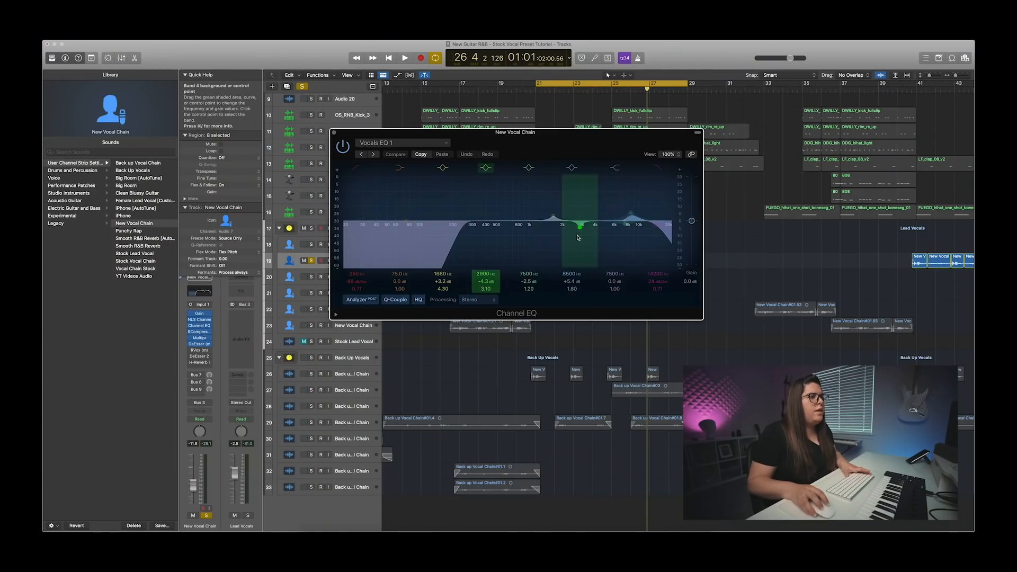
{"action": "scroll", "coordinate": [335, 136], "scroll_direction": "left", "scroll_amount": 1}
{"action": "left_click", "coordinate": [335, 133]}
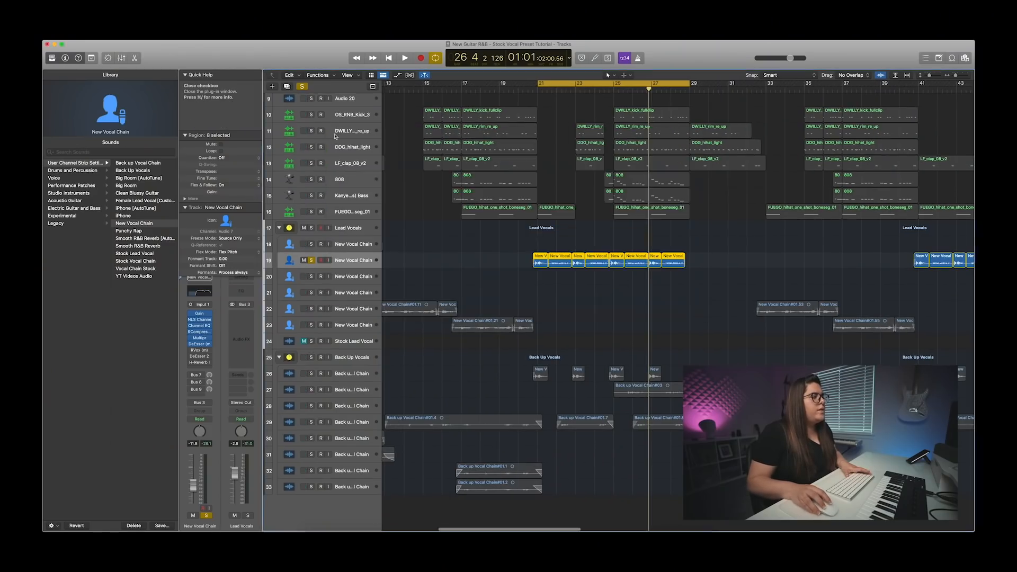
Step: Examine the DeEsser (m), the Multipressor and the DeEsser (m) once more, closing each window after viewing
{"action": "left_click", "coordinate": [201, 345]}
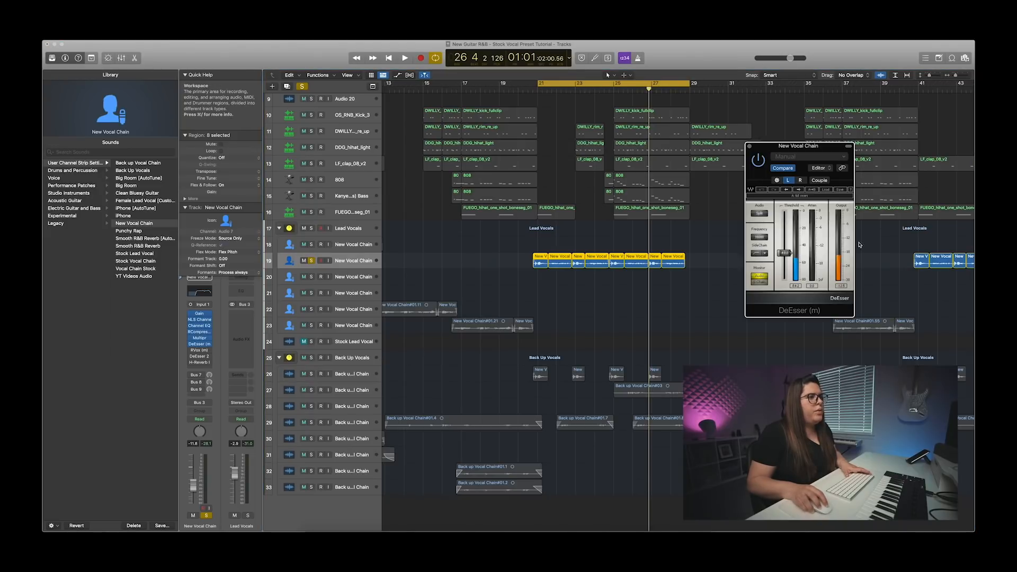
{"action": "left_click", "coordinate": [750, 147]}
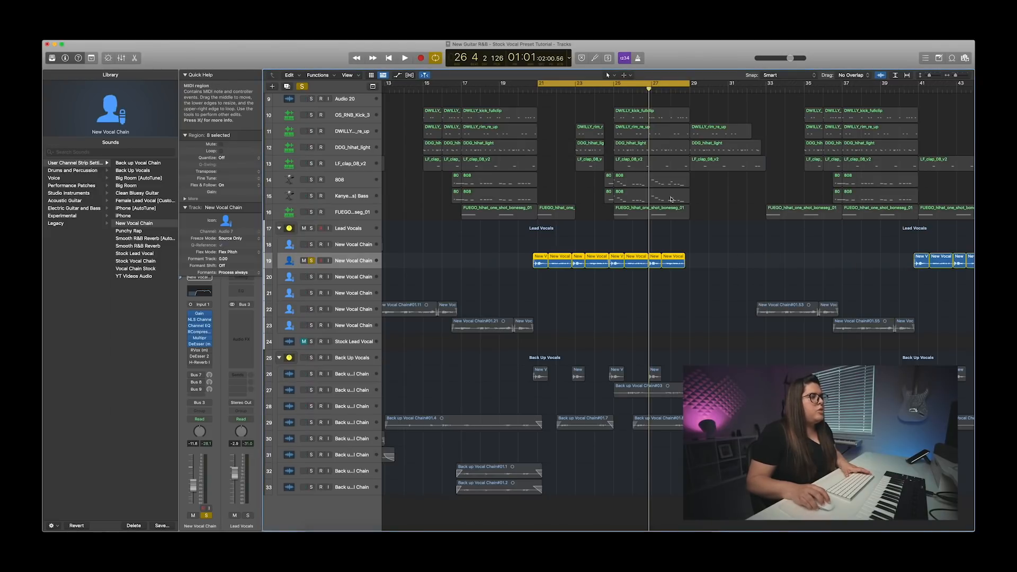
{"action": "left_click", "coordinate": [199, 339]}
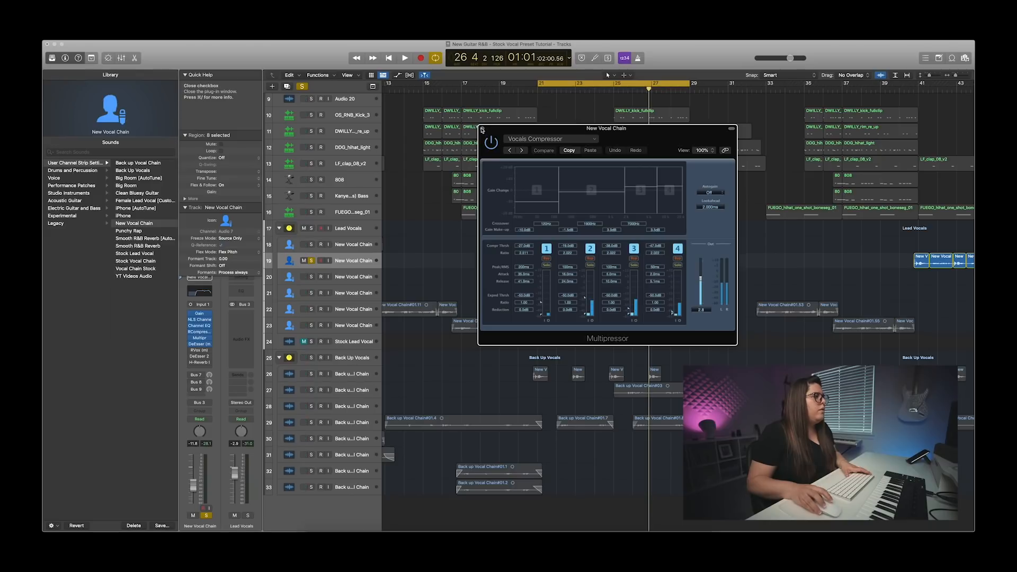
{"action": "left_click", "coordinate": [482, 129]}
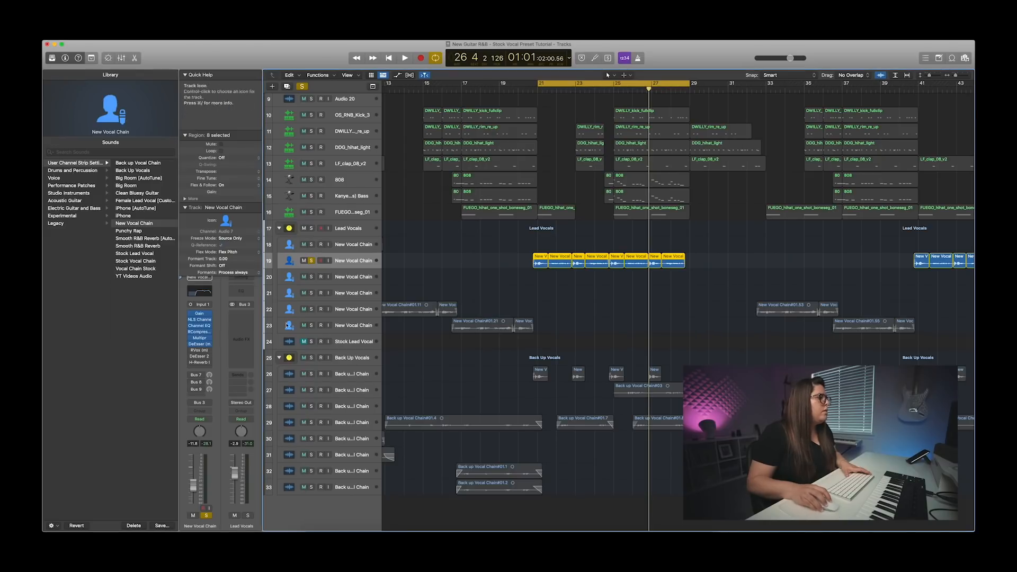
{"action": "left_click", "coordinate": [201, 345]}
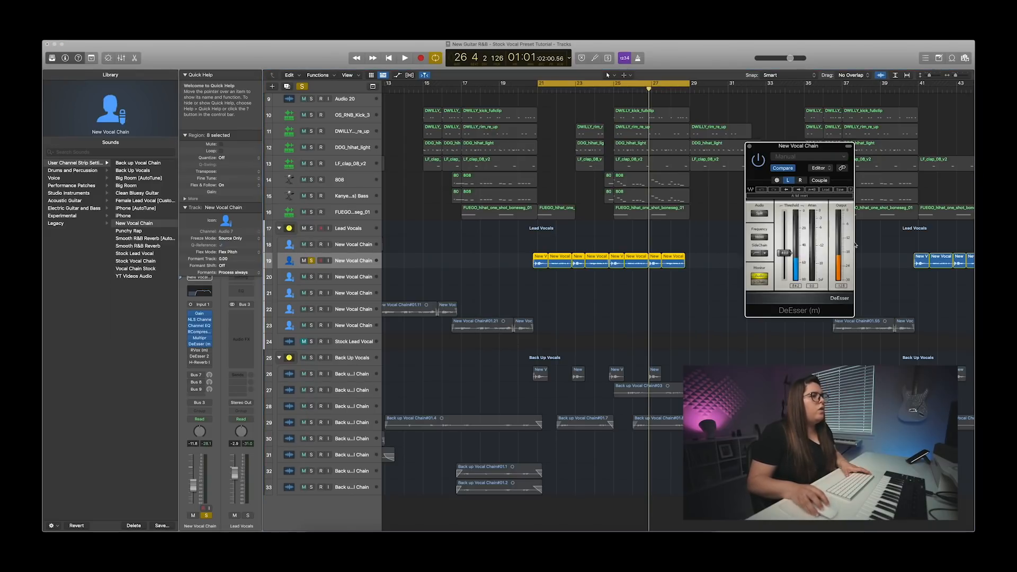
{"action": "left_click", "coordinate": [750, 147]}
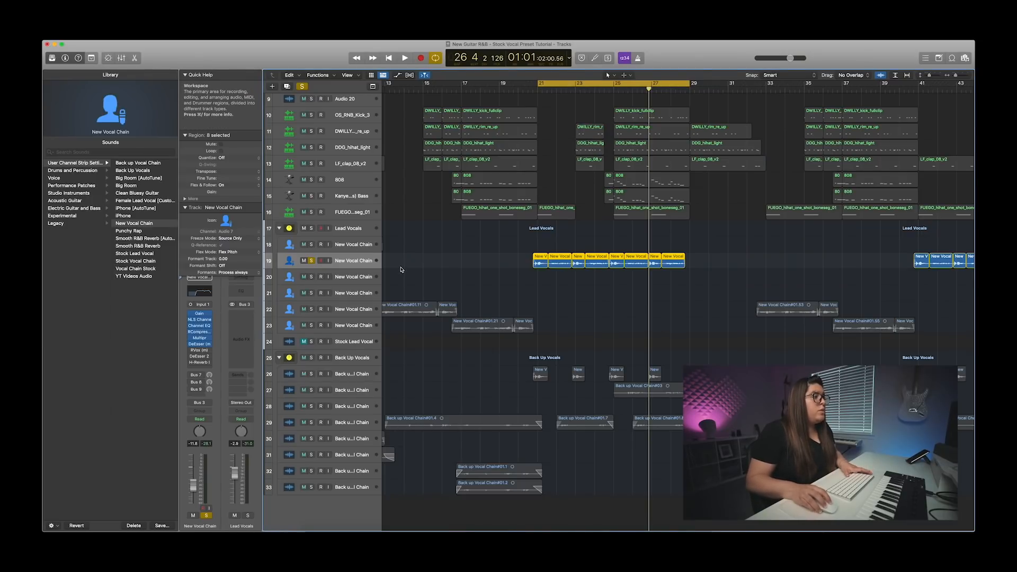
Step: Play the cycled lead vocal section with the vocal plug-ins and enlarge the track heights
{"action": "key", "text": "space"}
{"action": "scroll", "coordinate": [420, 263], "scroll_direction": "up", "scroll_amount": 3}
{"action": "scroll", "coordinate": [420, 263], "scroll_direction": "up", "scroll_amount": 1}
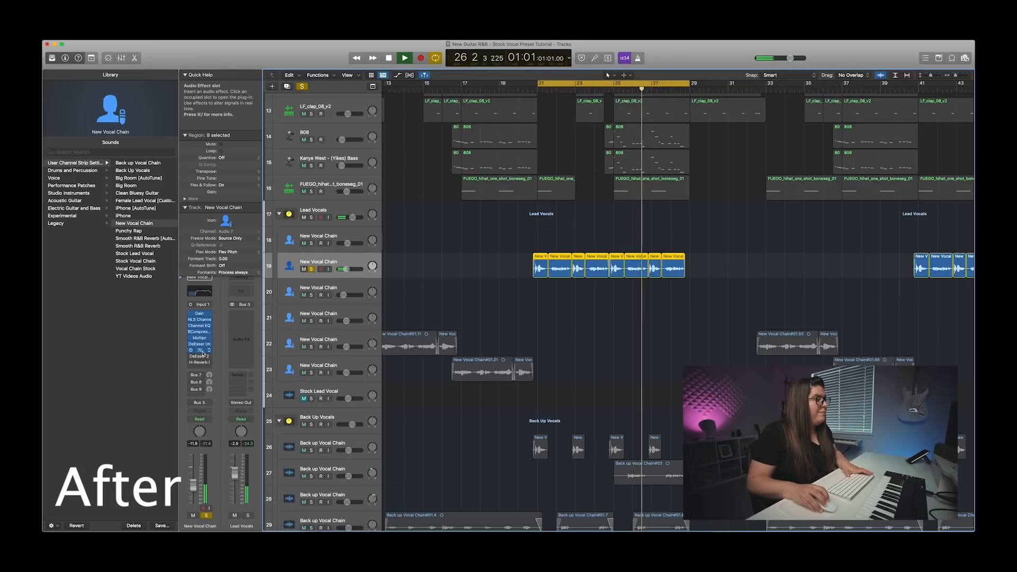
Step: Show the RVox (m) plug-in of the New Vocal Chain track and move its window clear of the vocal regions
{"action": "left_click", "coordinate": [207, 352]}
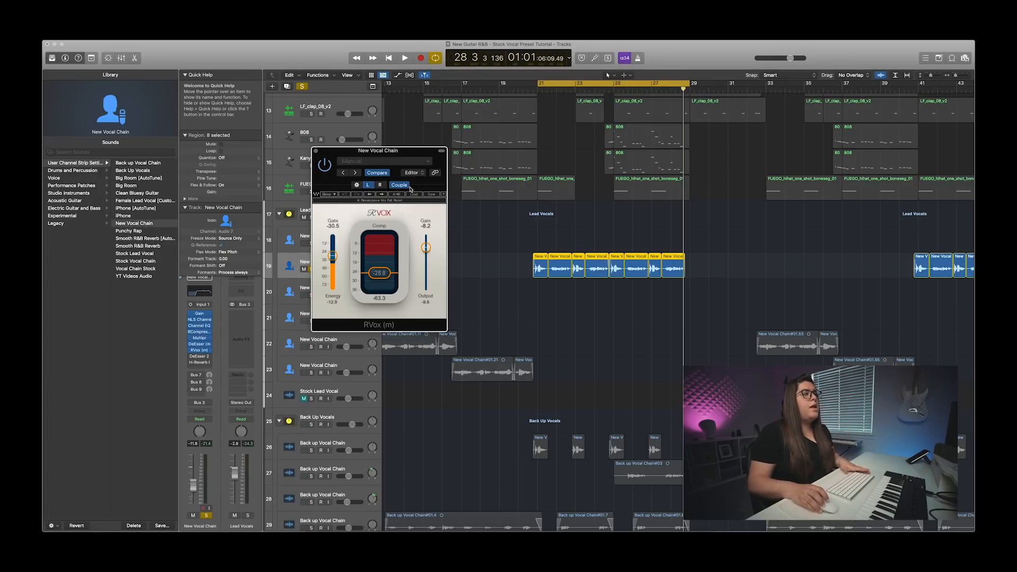
{"action": "left_click_drag", "start_coordinate": [401, 156], "coordinate": [404, 176]}
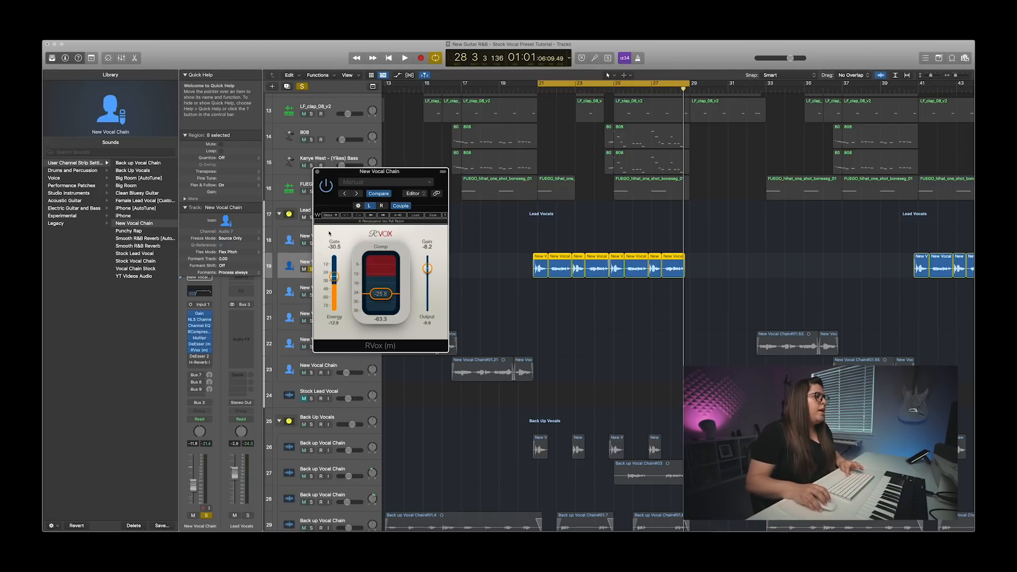
{"action": "left_click_drag", "start_coordinate": [403, 170], "coordinate": [366, 169]}
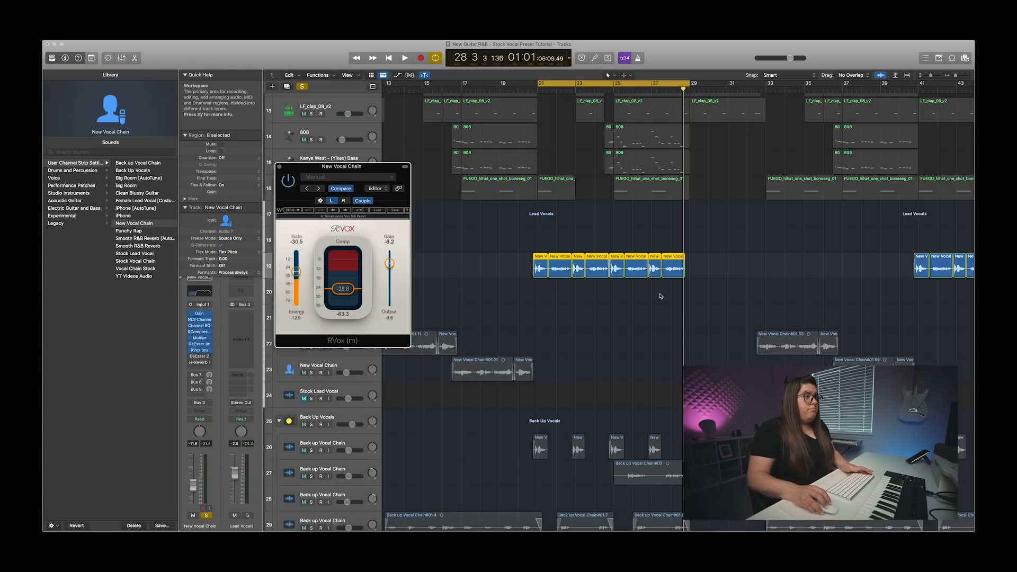
Step: Play the vocal while toggling RVox bypass to compare the sound, and move its window below the upper tracks
{"action": "key", "text": "space"}
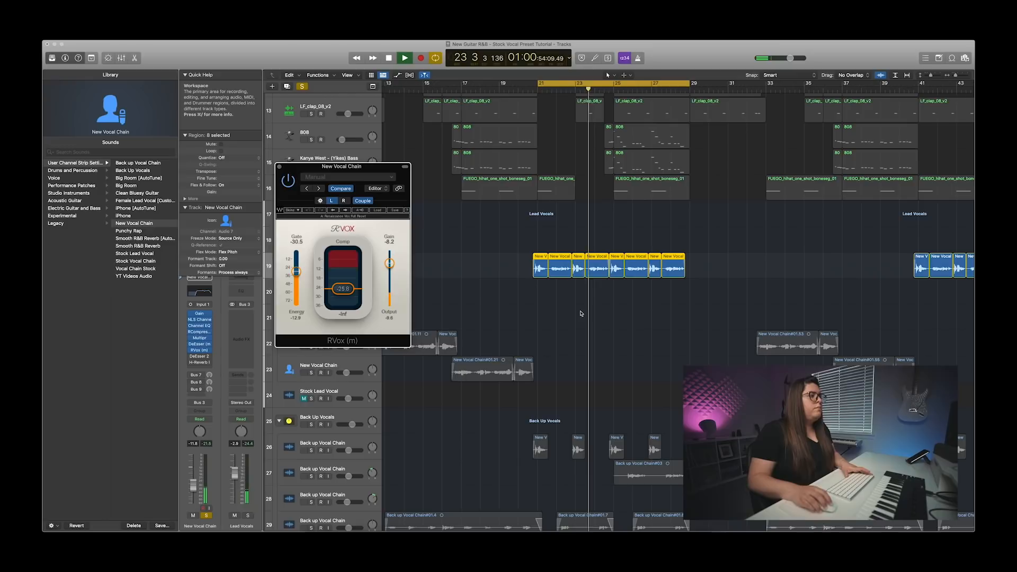
{"action": "left_click", "coordinate": [287, 180]}
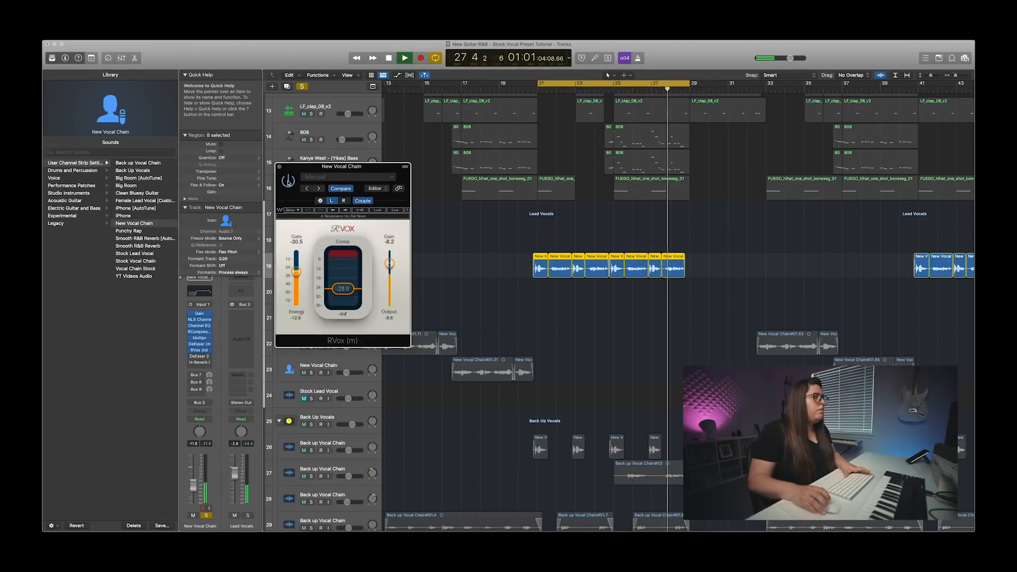
{"action": "key", "text": "space"}
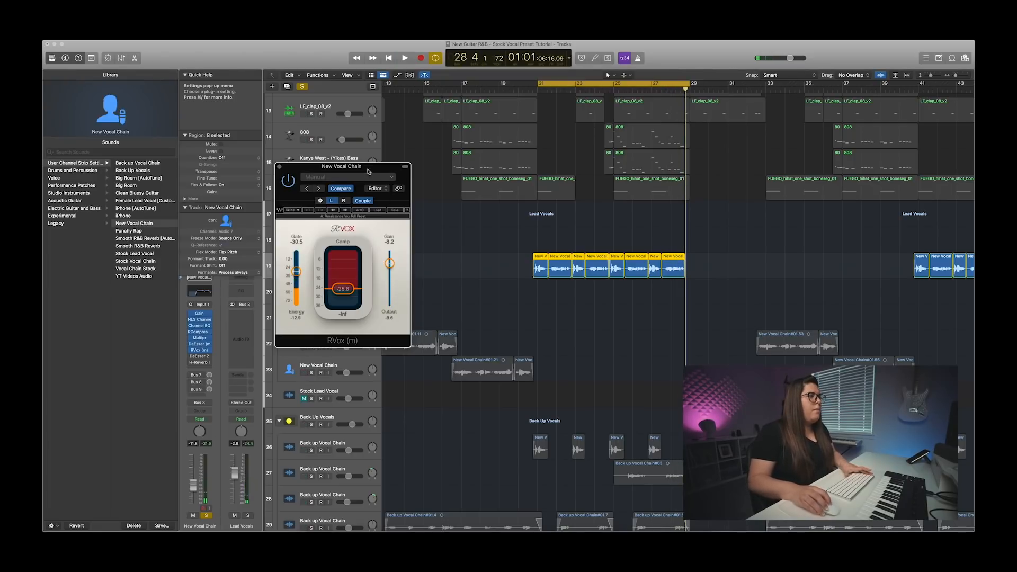
{"action": "left_click_drag", "start_coordinate": [368, 171], "coordinate": [456, 350]}
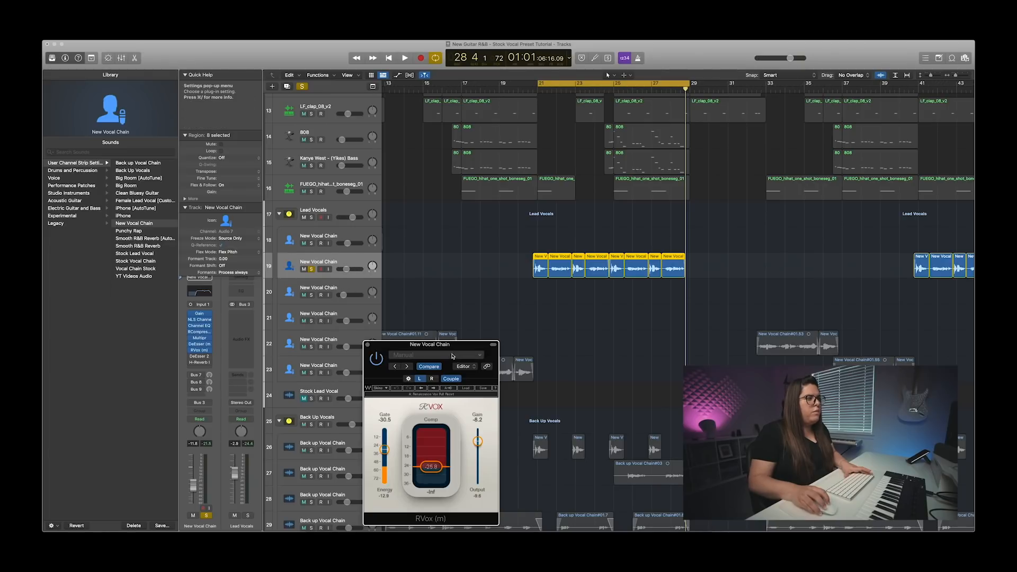
{"action": "left_click_drag", "start_coordinate": [451, 349], "coordinate": [448, 262]}
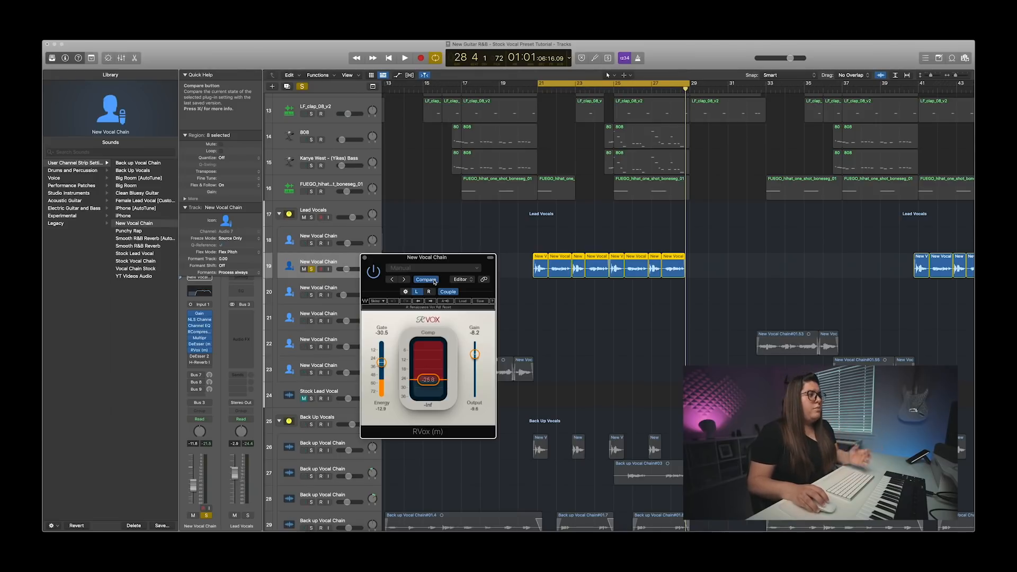
Step: Insert a Compressor in the New Vocal Chain track's empty effect slot, examine its controls and remove it again
{"action": "left_click", "coordinate": [208, 369]}
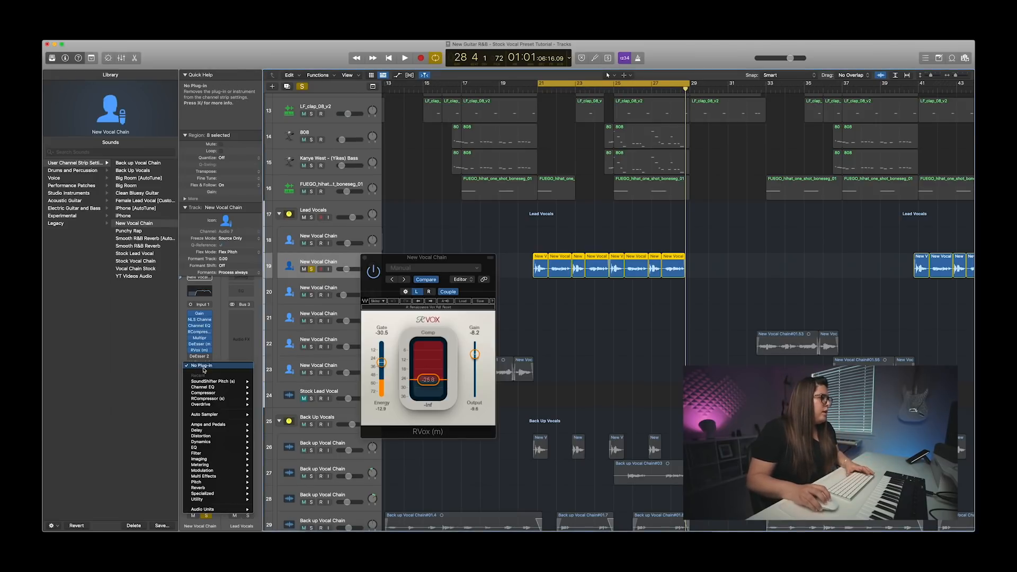
{"action": "mouse_move", "coordinate": [216, 443]}
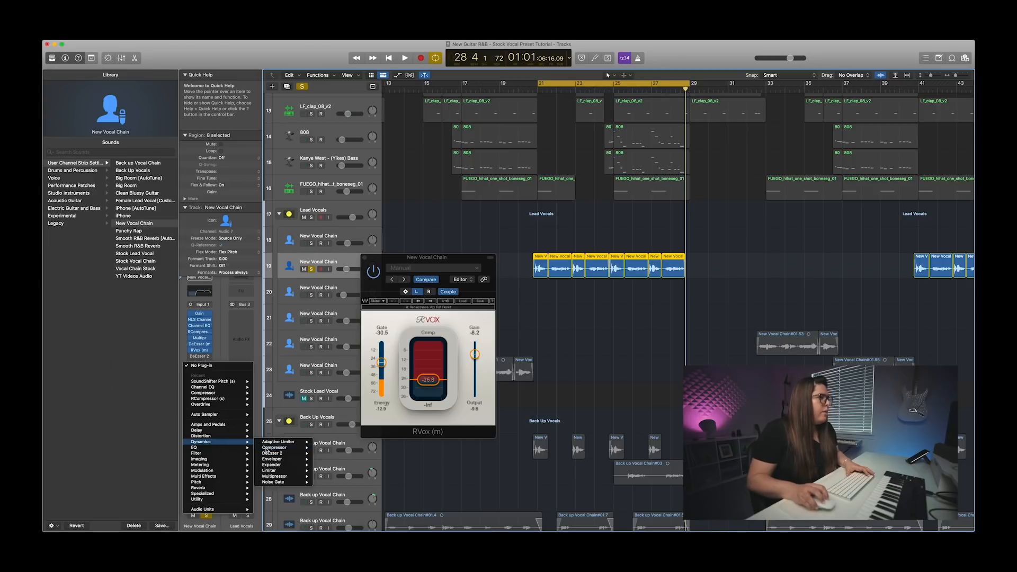
{"action": "left_click", "coordinate": [481, 80]}
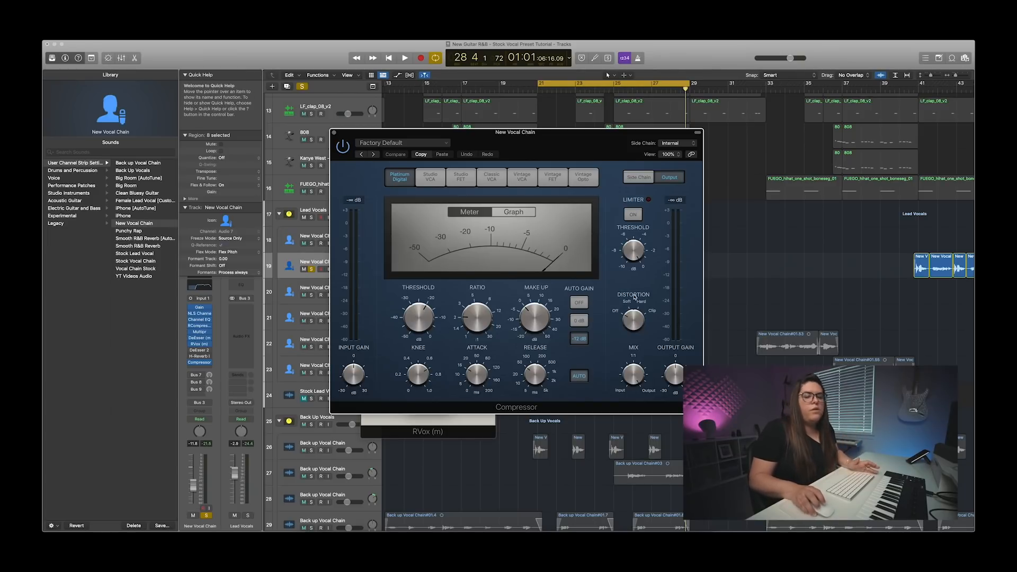
{"action": "left_click", "coordinate": [335, 134]}
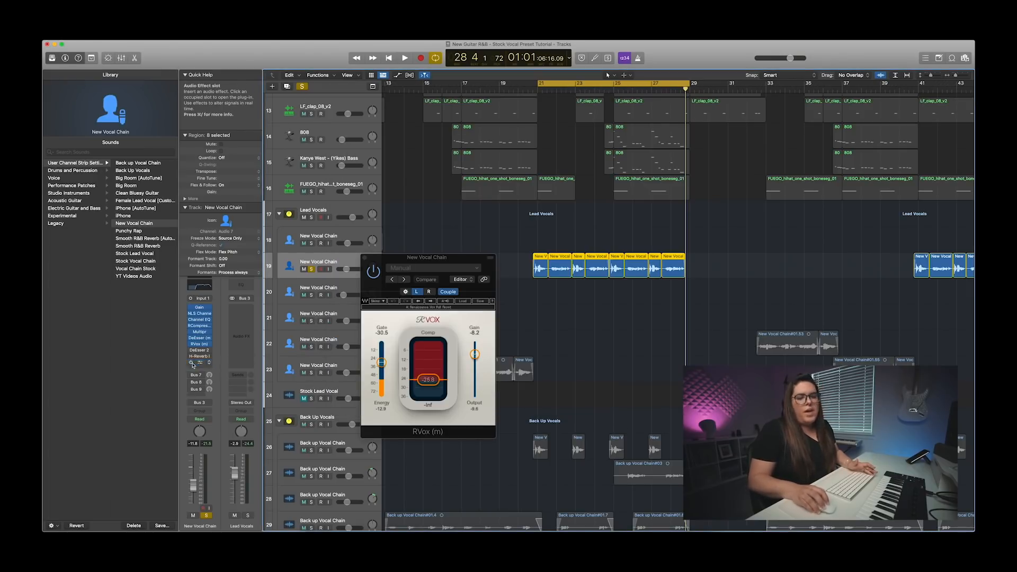
{"action": "left_click", "coordinate": [209, 366]}
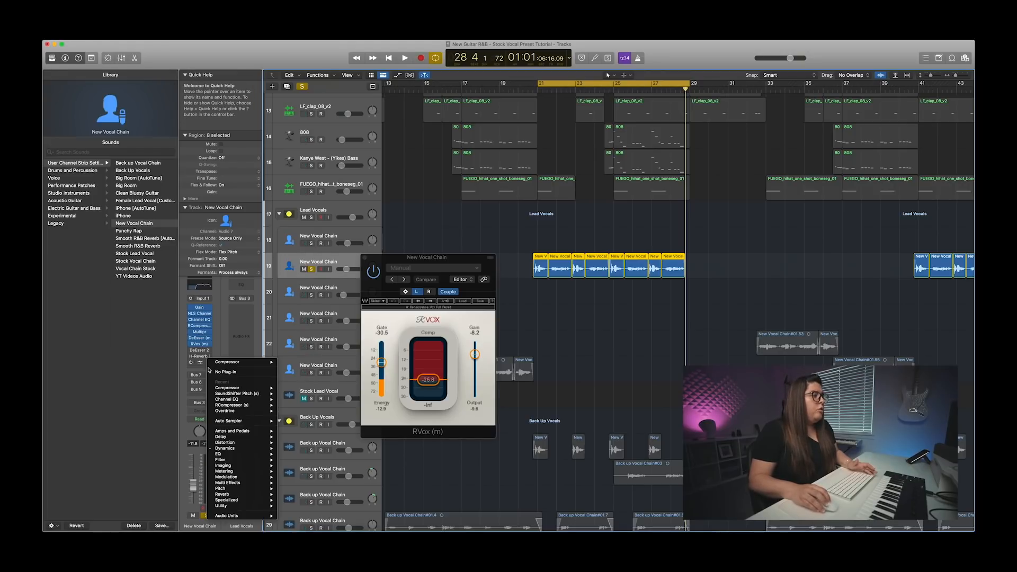
{"action": "left_click", "coordinate": [213, 373]}
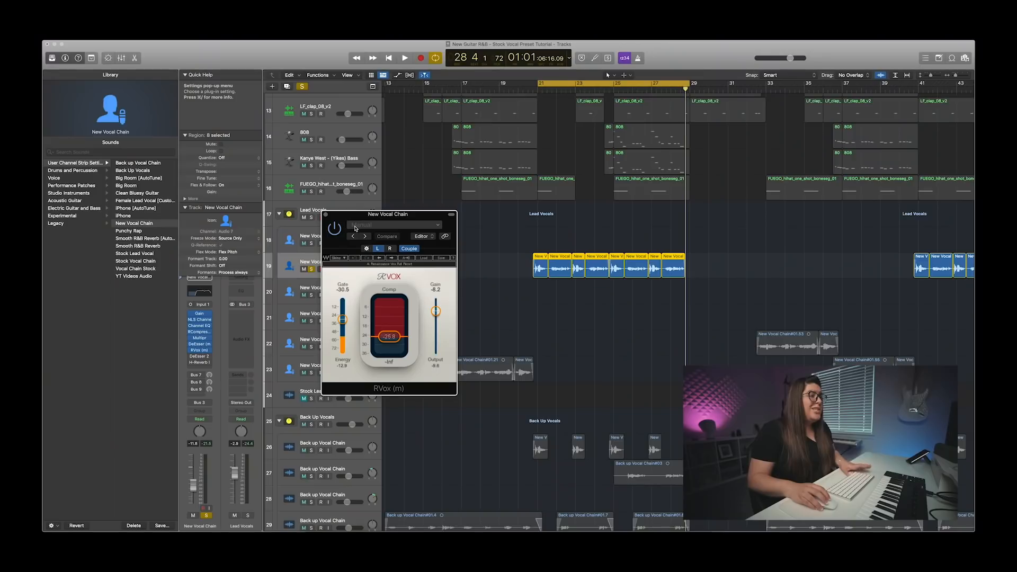
Step: Close RVox and review the DeEsser 2 settings on the New Vocal Chain track
{"action": "left_click", "coordinate": [325, 214]}
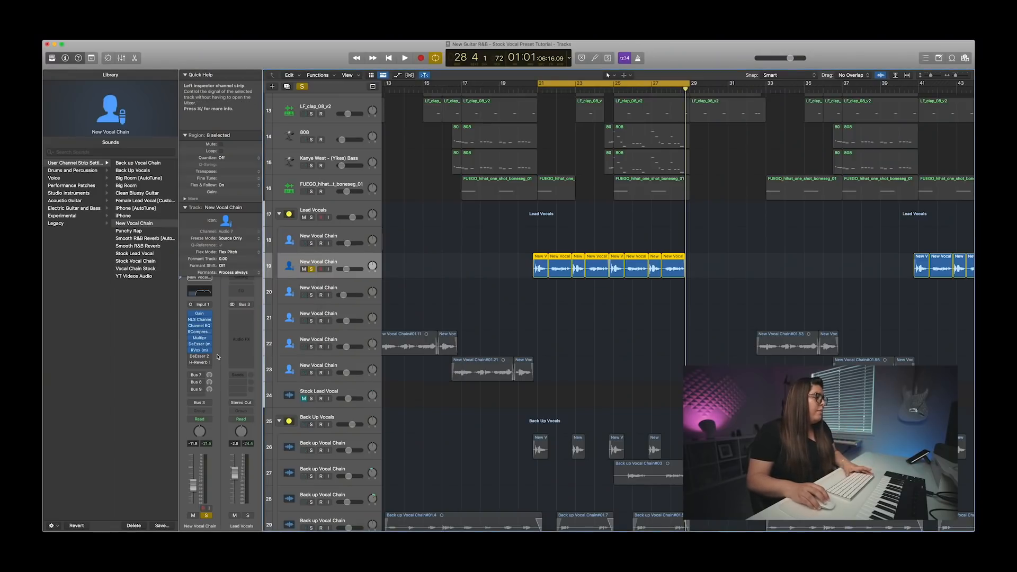
{"action": "left_click", "coordinate": [199, 357]}
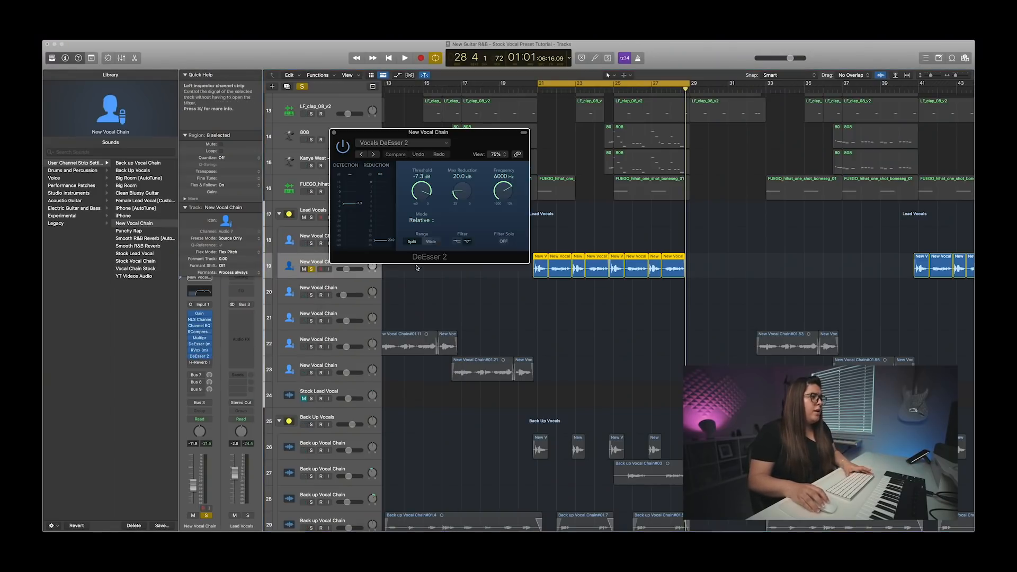
{"action": "left_click", "coordinate": [334, 132]}
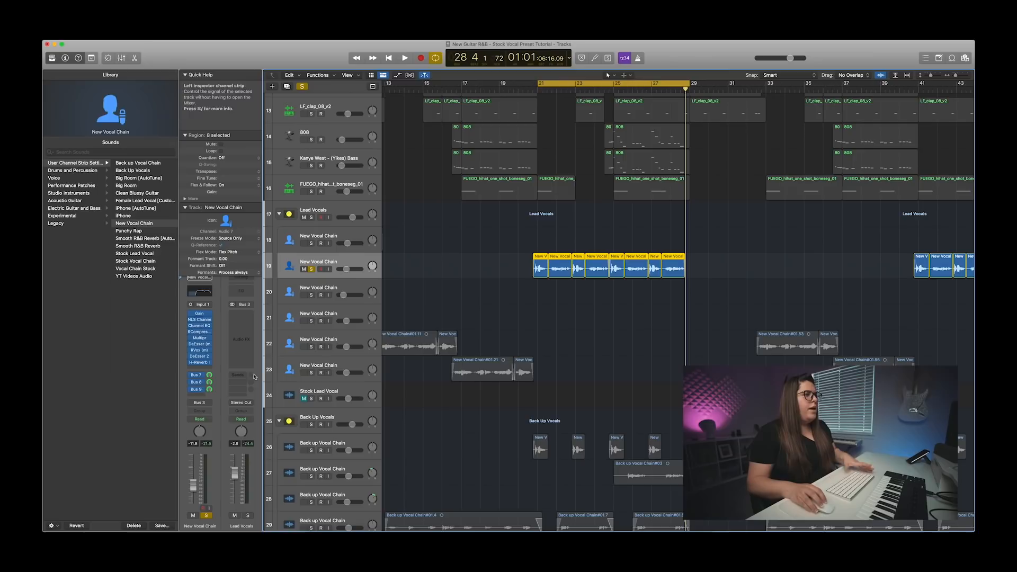
Step: Play the cycled section and unsolo track 19 to hear the lead vocal within the full mix
{"action": "key", "text": "space"}
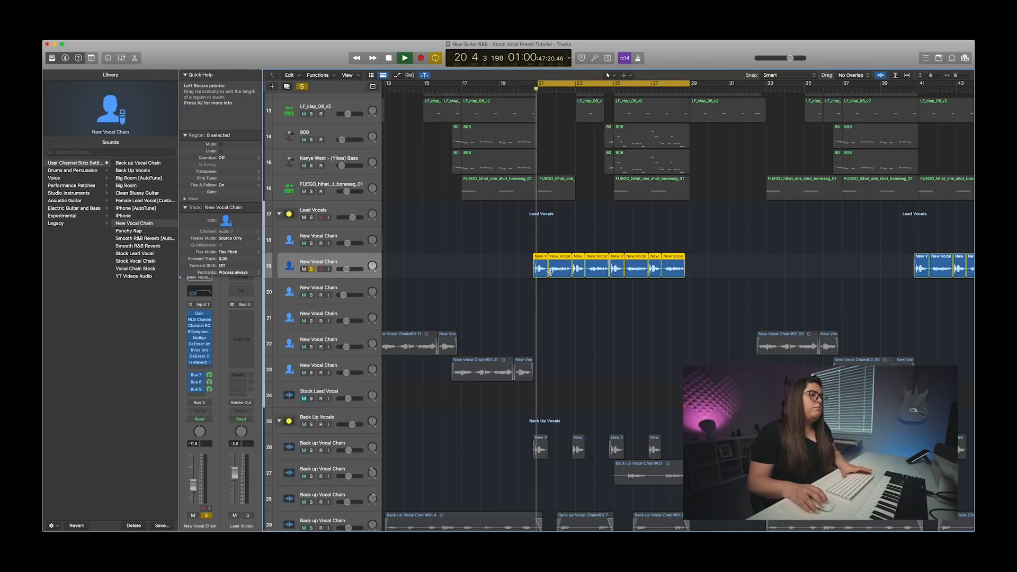
{"action": "left_click", "coordinate": [311, 270]}
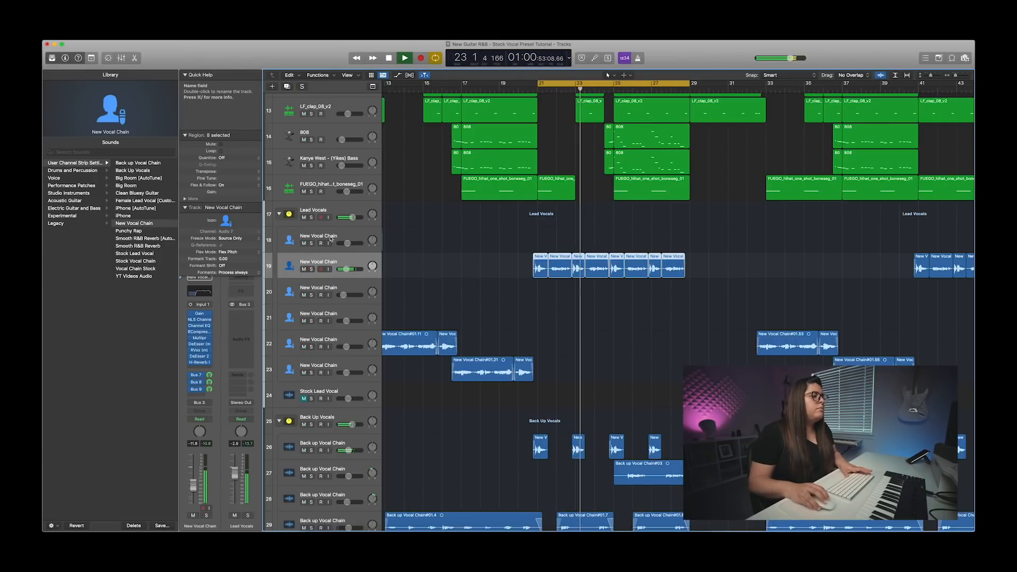